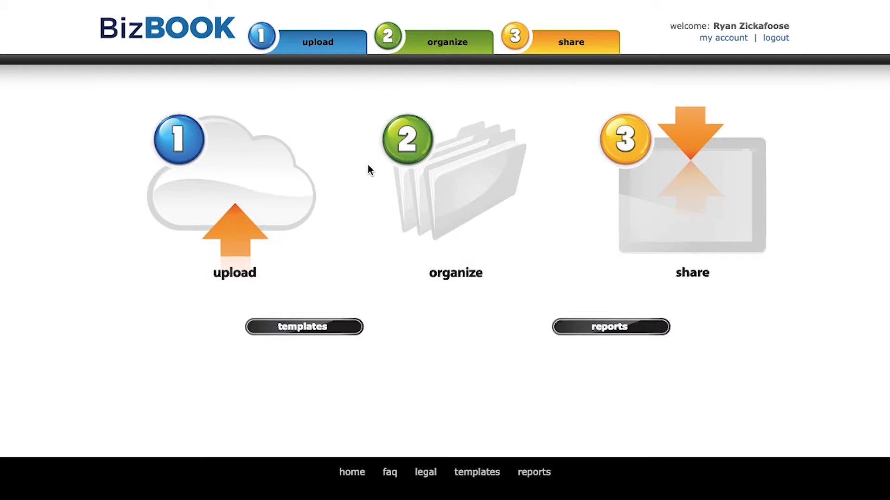
# Step: Go to the organize users & groups page and begin adding a new group profile
pyautogui.click(435, 45)
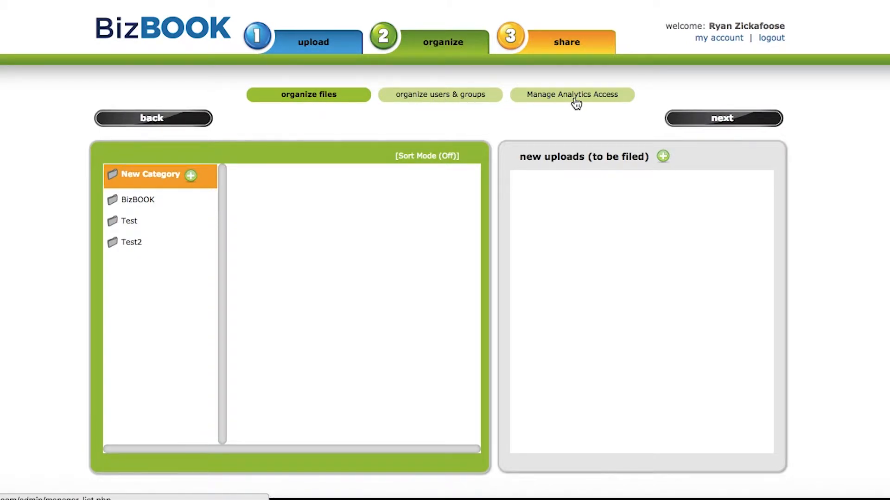
pyautogui.click(434, 100)
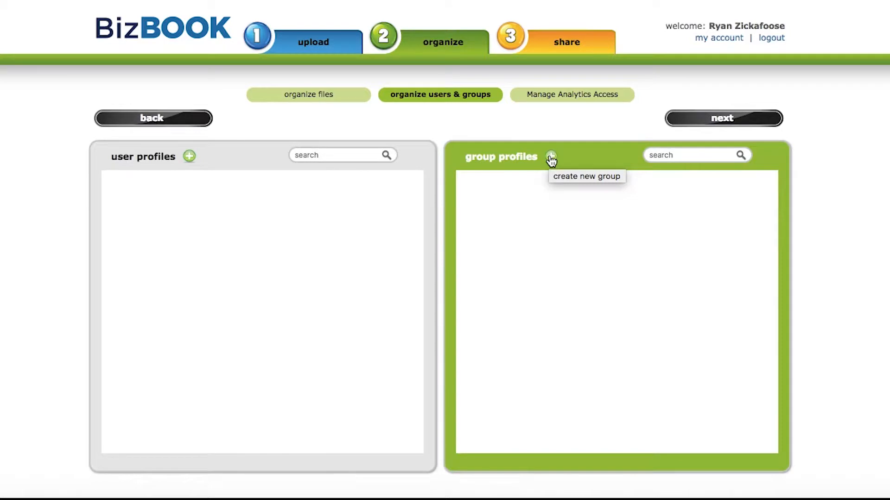
pyautogui.click(550, 157)
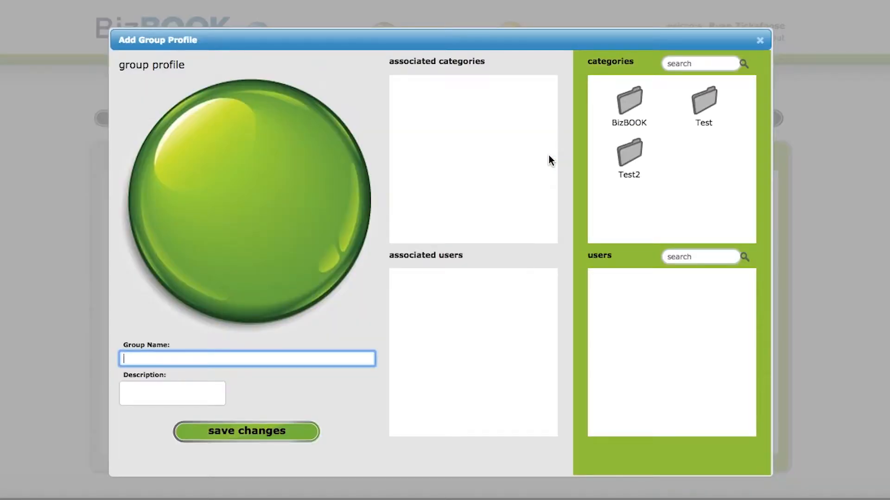
# Step: Create the 'Sales' group with access to the BizBOOK and Test categories and save it
pyautogui.write('Sales')
pyautogui.moveTo(634, 102); pyautogui.dragTo(431, 103)
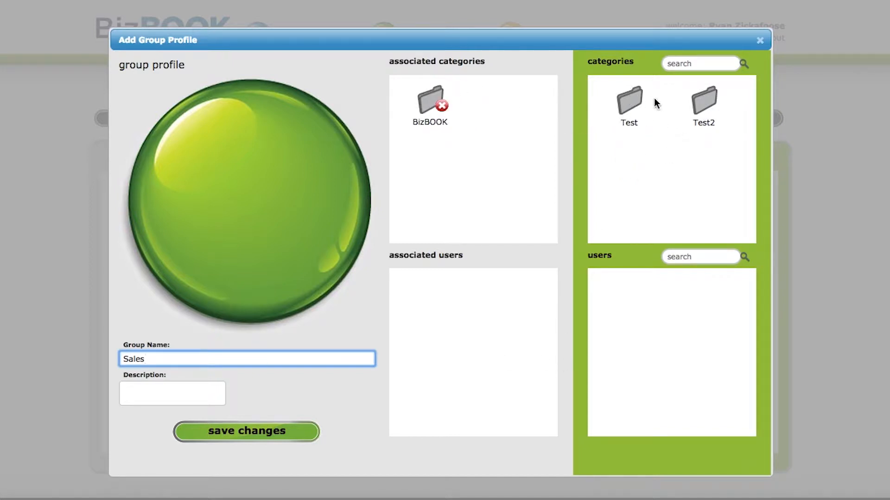
pyautogui.moveTo(634, 98); pyautogui.dragTo(503, 99)
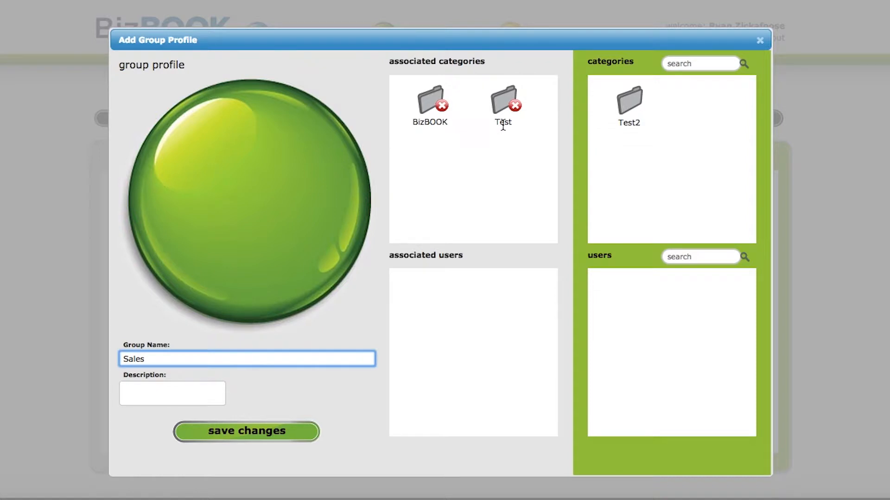
pyautogui.click(288, 436)
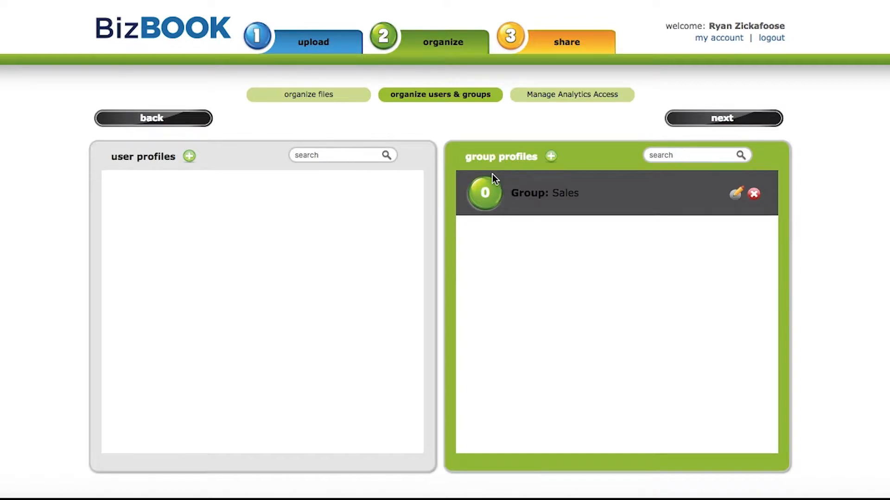
pyautogui.click(739, 192)
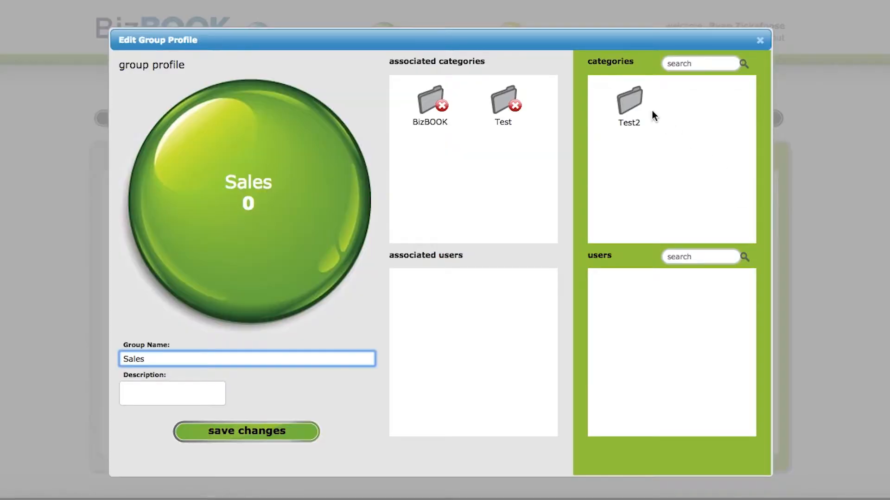
pyautogui.click(760, 43)
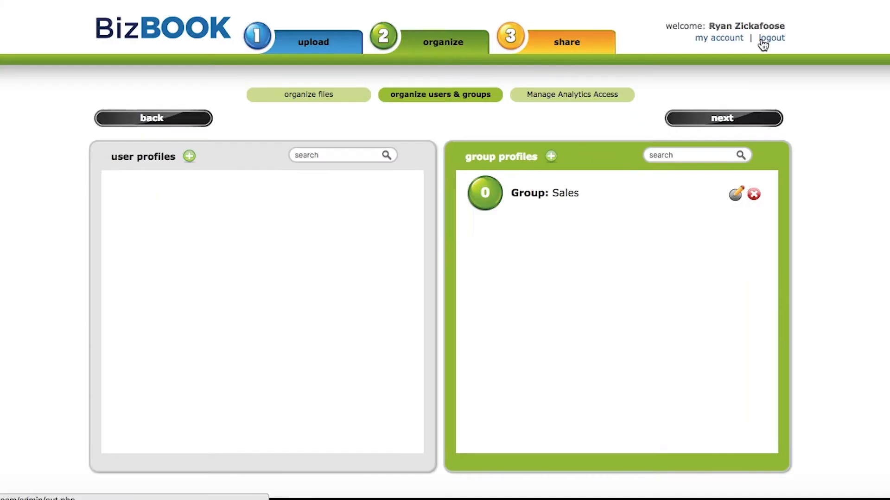
# Step: Start a new user profile and enter the user's first name, last name and e-mail address
pyautogui.click(189, 157)
pyautogui.click(194, 304)
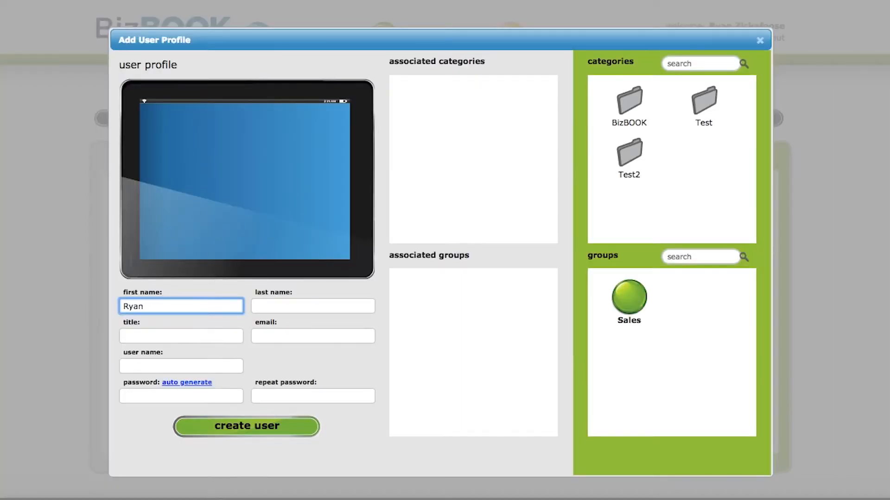
pyautogui.press('Tab')
pyautogui.press('Tab')
pyautogui.press('Tab')
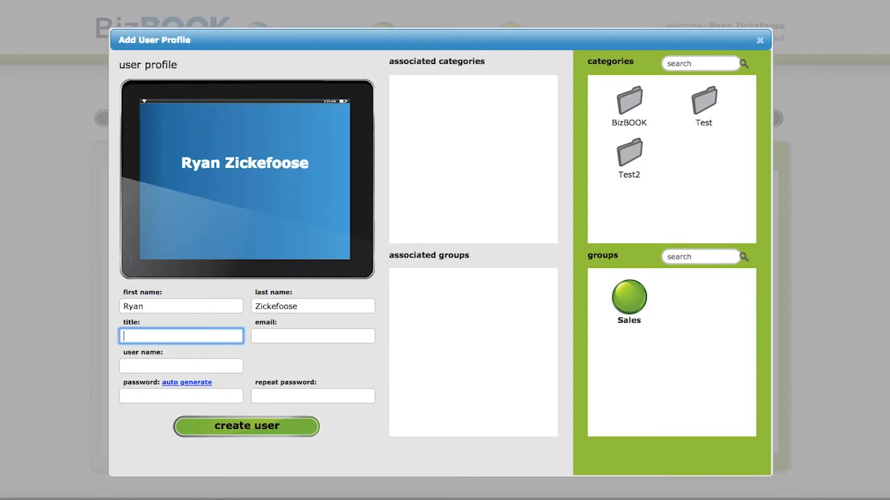
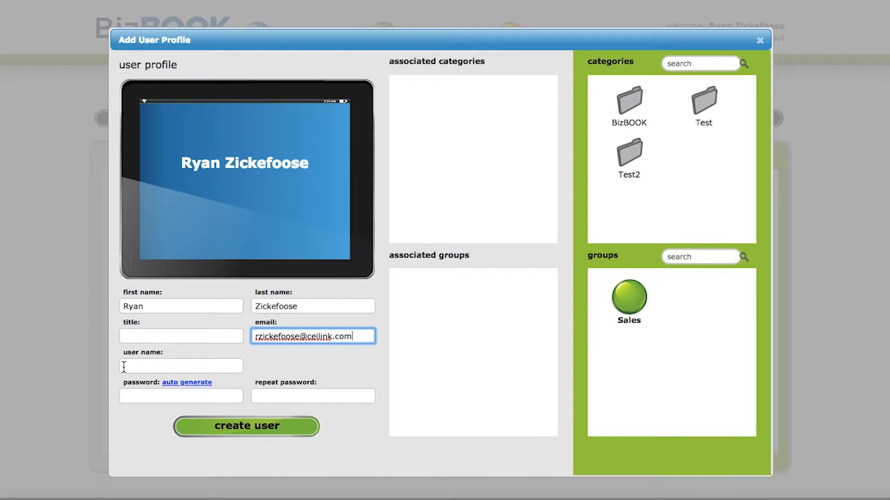
# Step: Enter an available user name and the account password, repeated in the confirmation field
pyautogui.click(130, 368)
pyautogui.write('zickefoose')
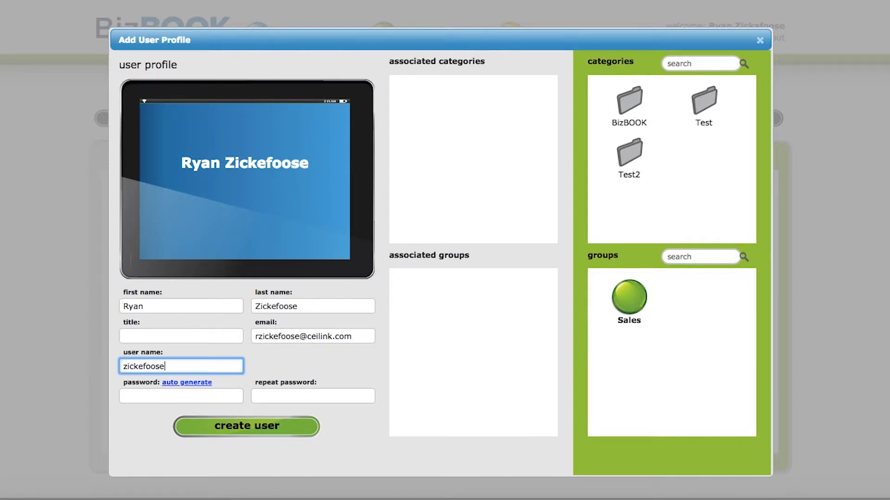
pyautogui.click(183, 395)
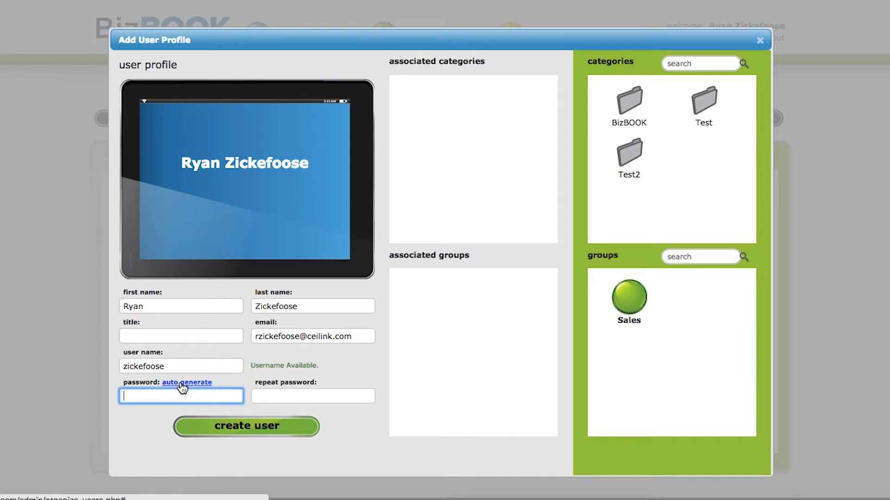
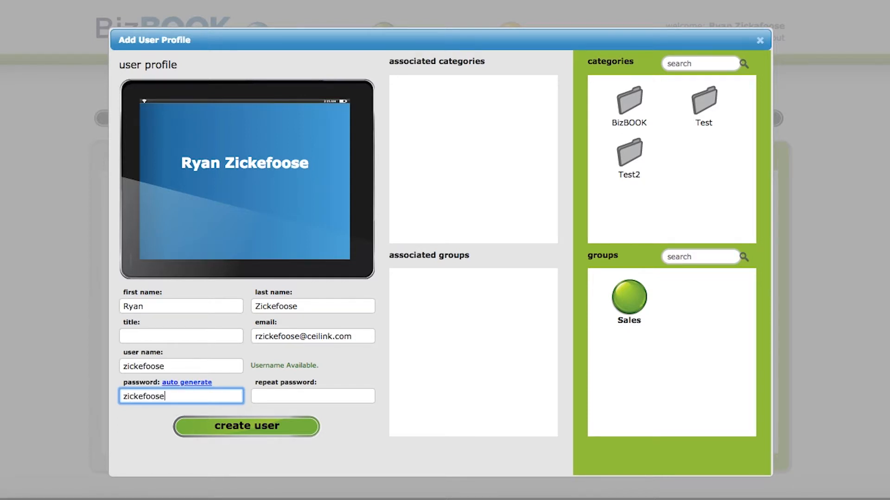
pyautogui.press('Tab')
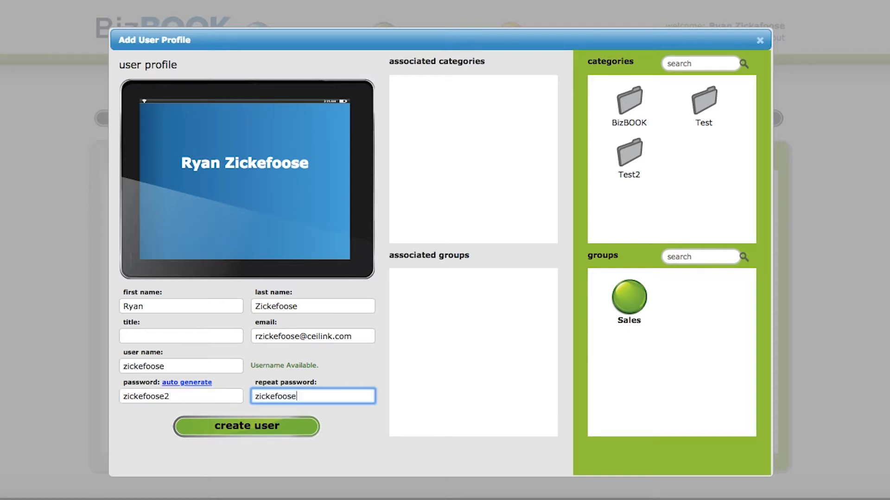
# Step: Put the new user in the Sales group and create the user
pyautogui.moveTo(630, 301); pyautogui.dragTo(437, 345)
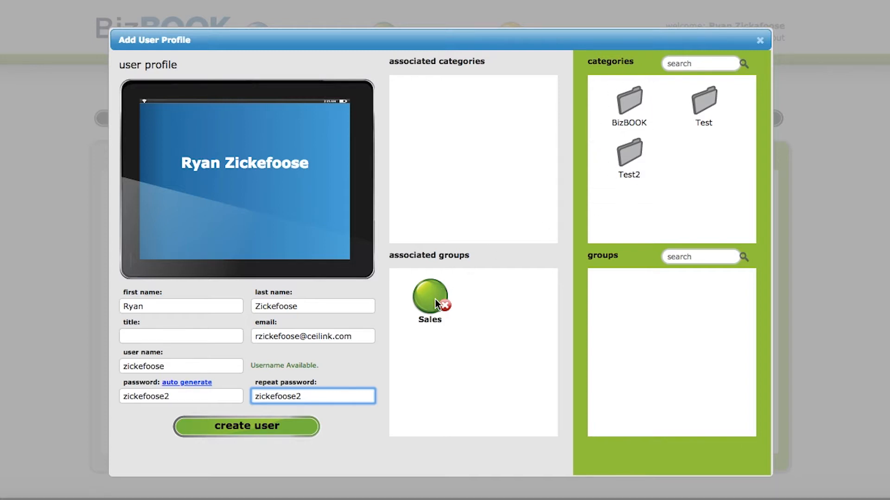
pyautogui.click(280, 435)
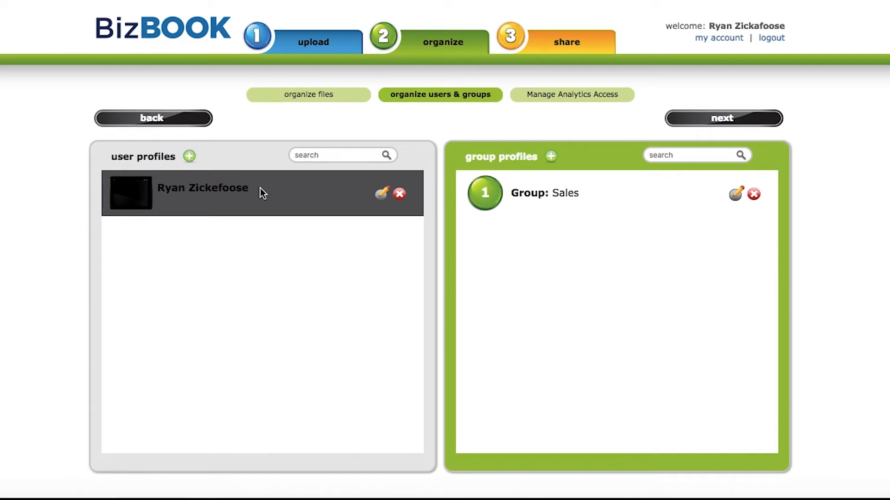
# Step: Open the newly listed user's profile in the Edit User Profile dialog
pyautogui.click(383, 197)
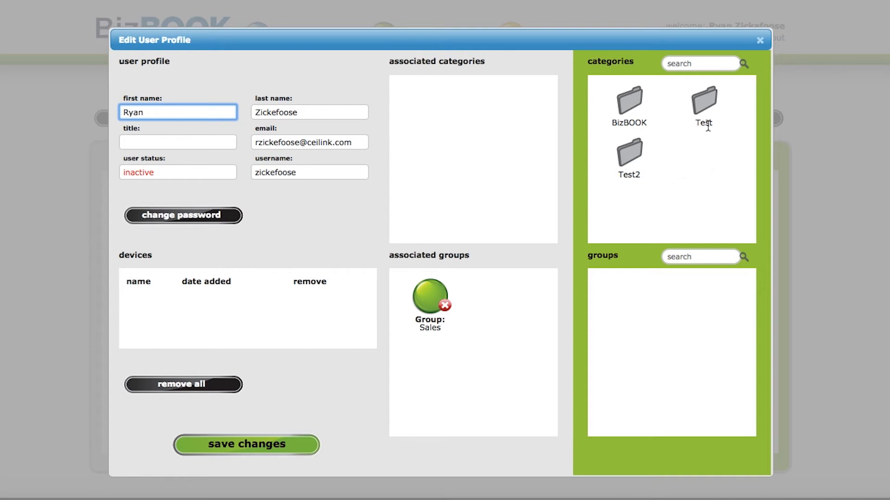
# Step: Give the user direct access to the Test category, save, and go to the share page
pyautogui.moveTo(706, 102); pyautogui.dragTo(440, 92)
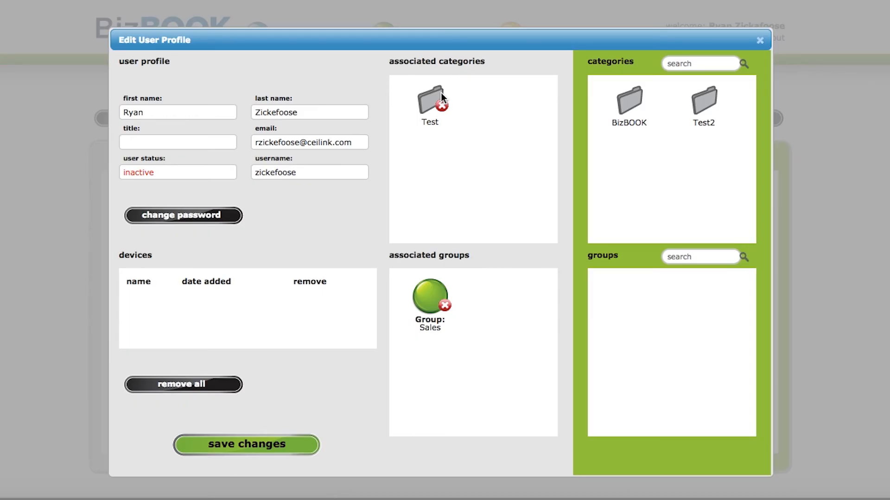
pyautogui.click(259, 446)
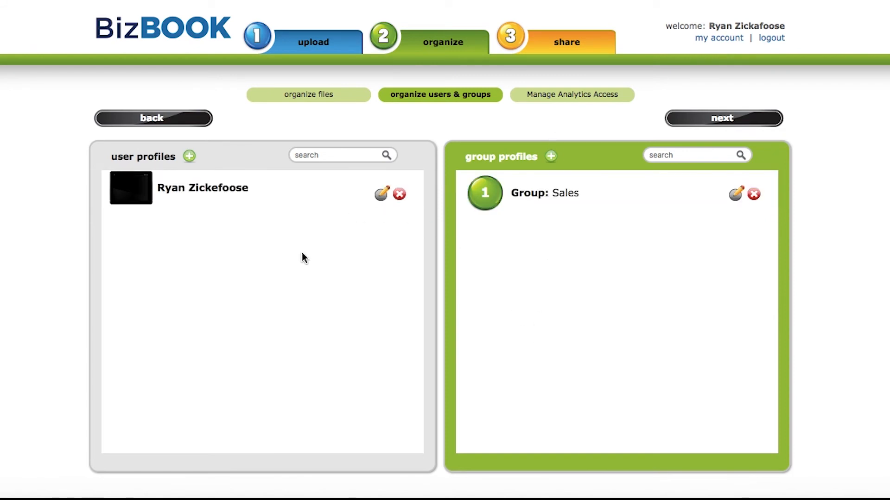
pyautogui.click(559, 47)
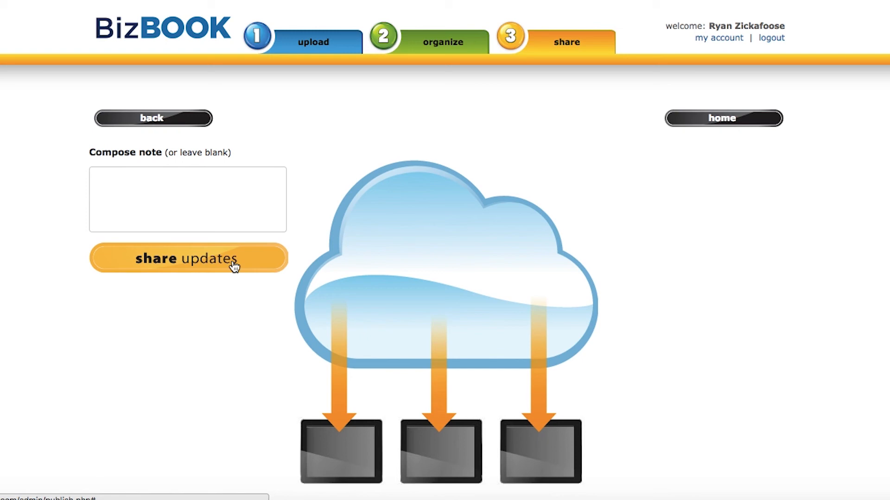
# Step: Share the updates to devices with a blank note
pyautogui.click(234, 266)
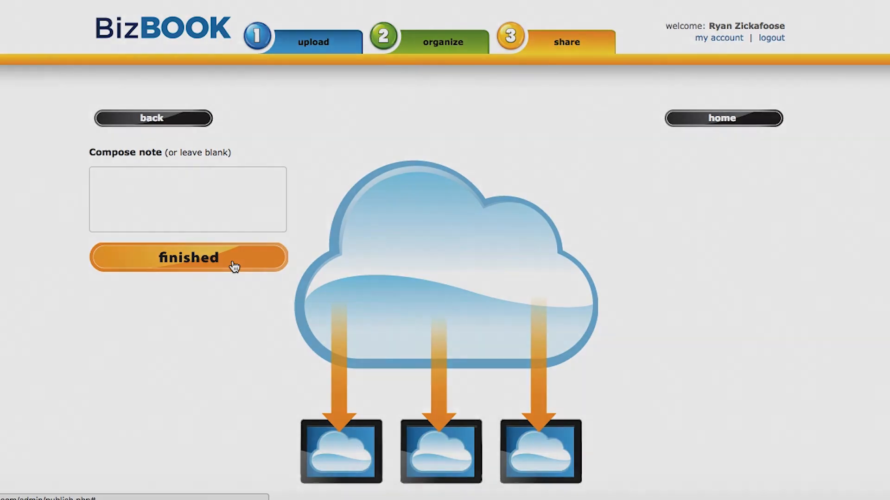